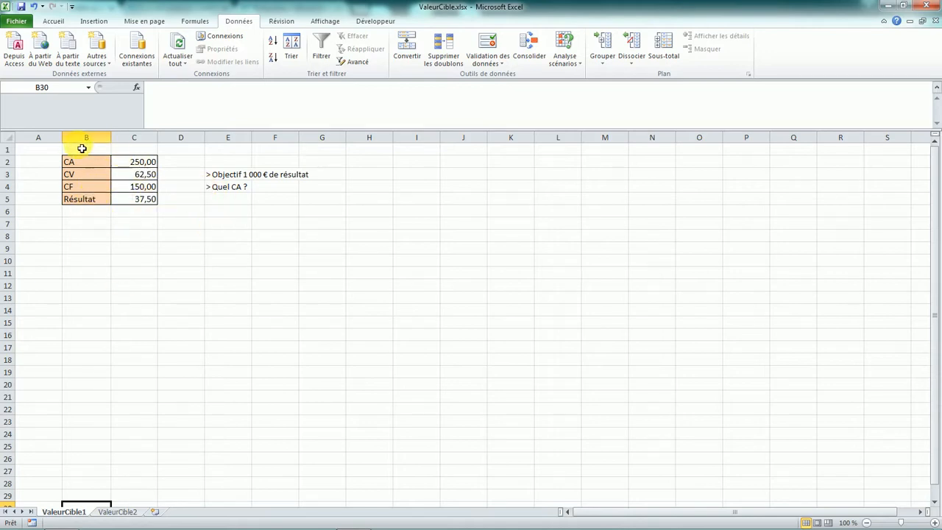
- Inspect the formulas behind the CA, CV, CF and Résultat cells in column C
left_click(140, 162)
left_click(137, 175)
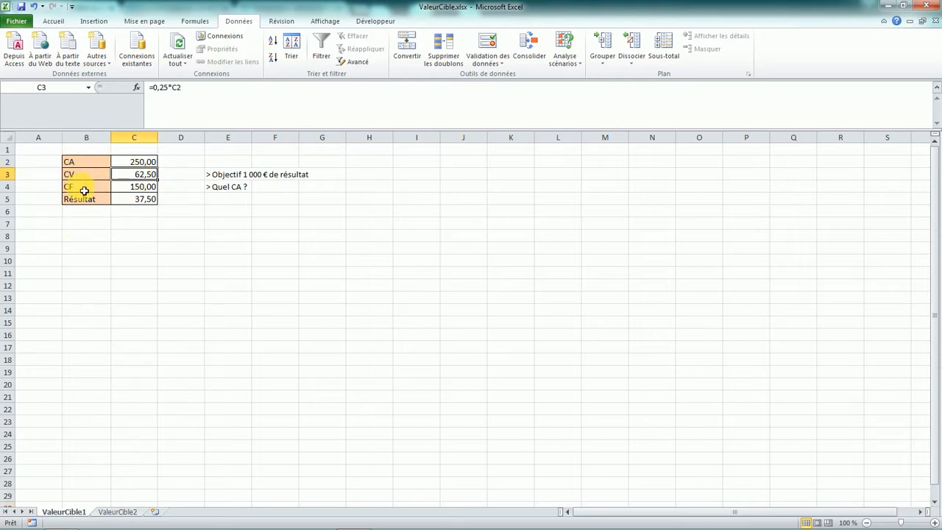
left_click(139, 189)
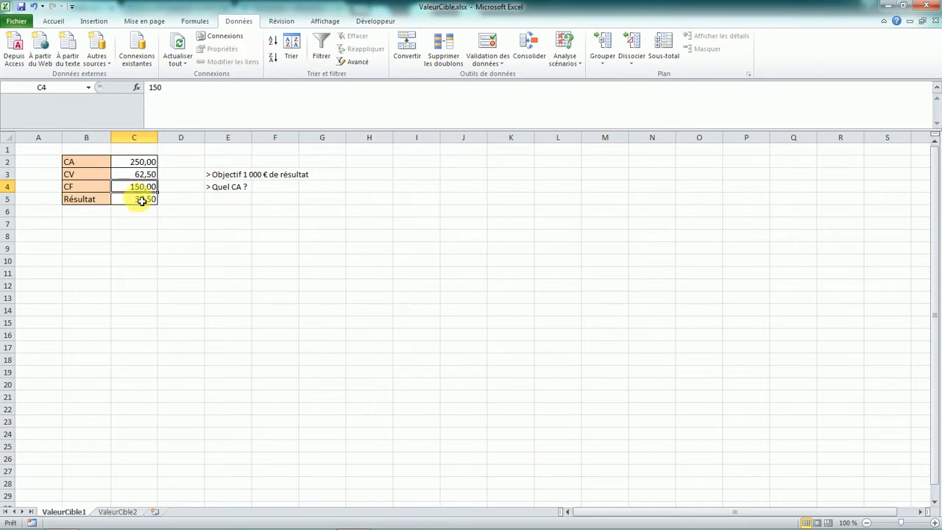
left_click(141, 200)
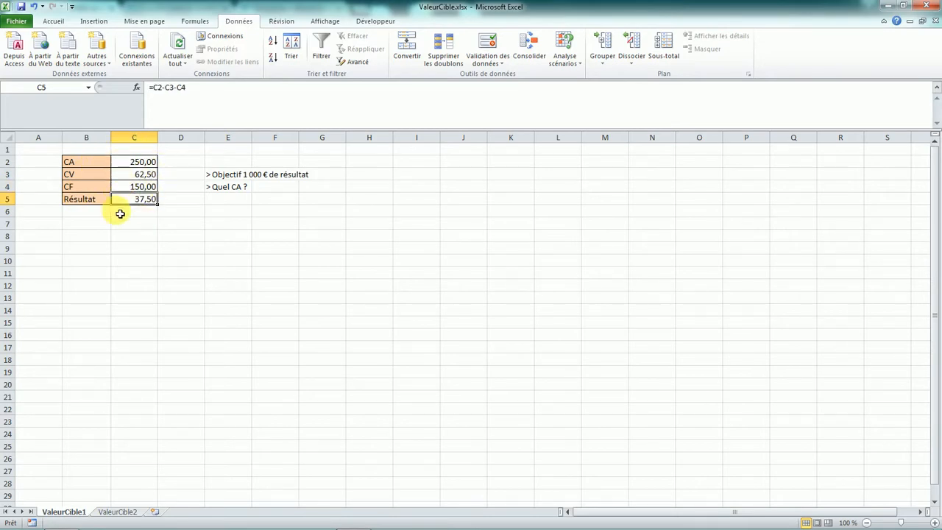
left_click(133, 174)
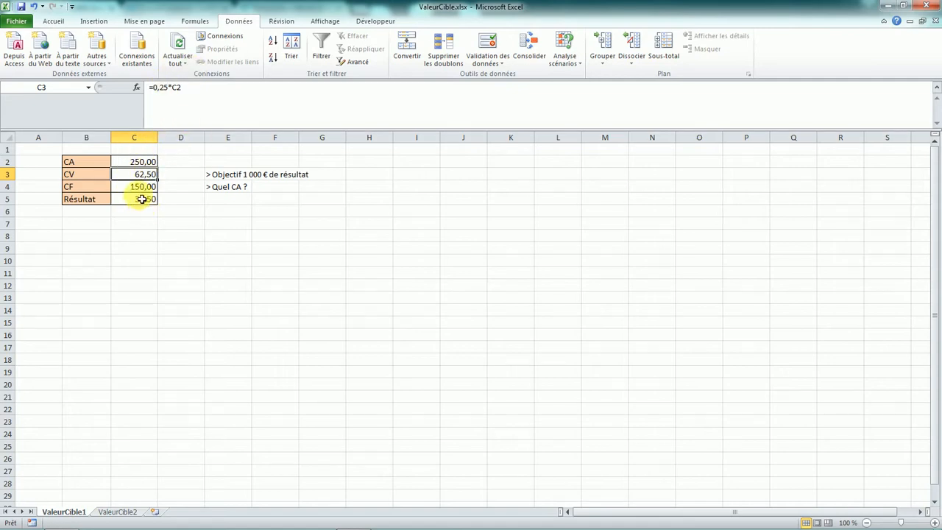
left_click(145, 189)
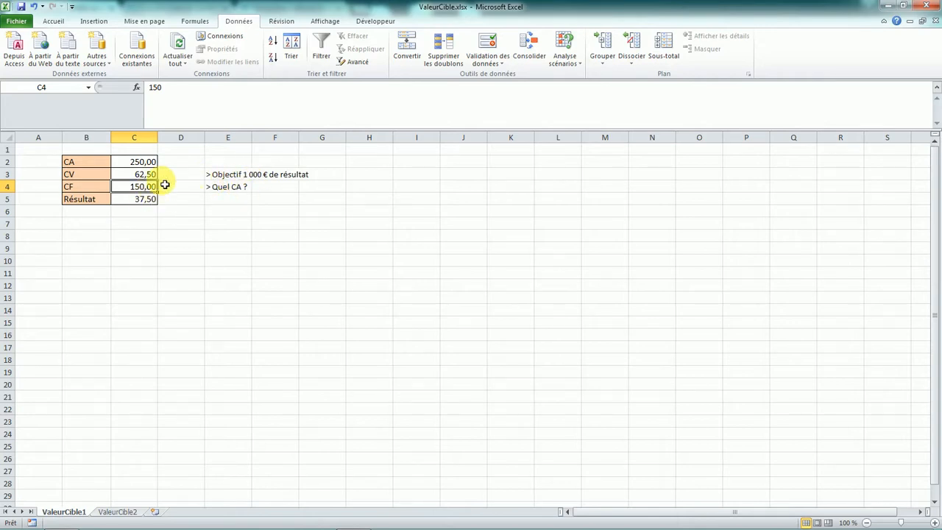
- Try CA values of 1 000 and then 1 250 in cell C2
left_click(131, 161)
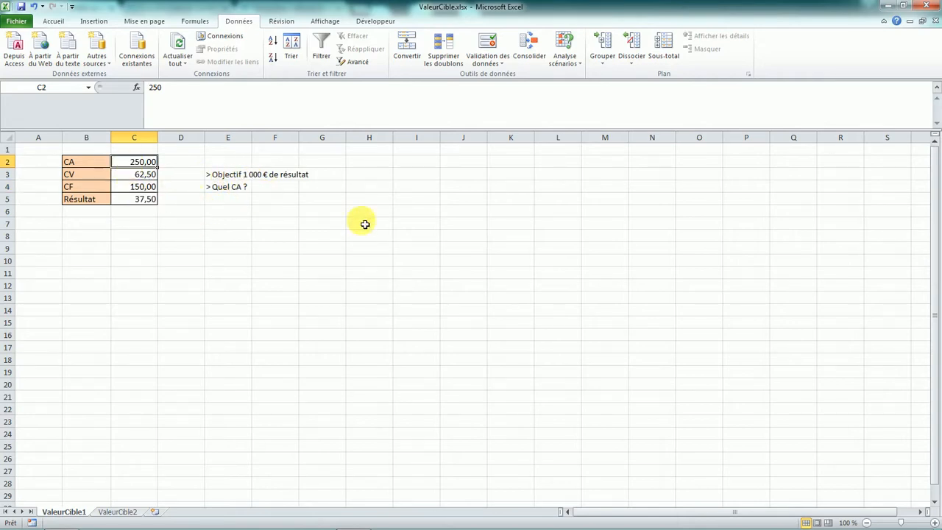
type("1 000")
key("Return")
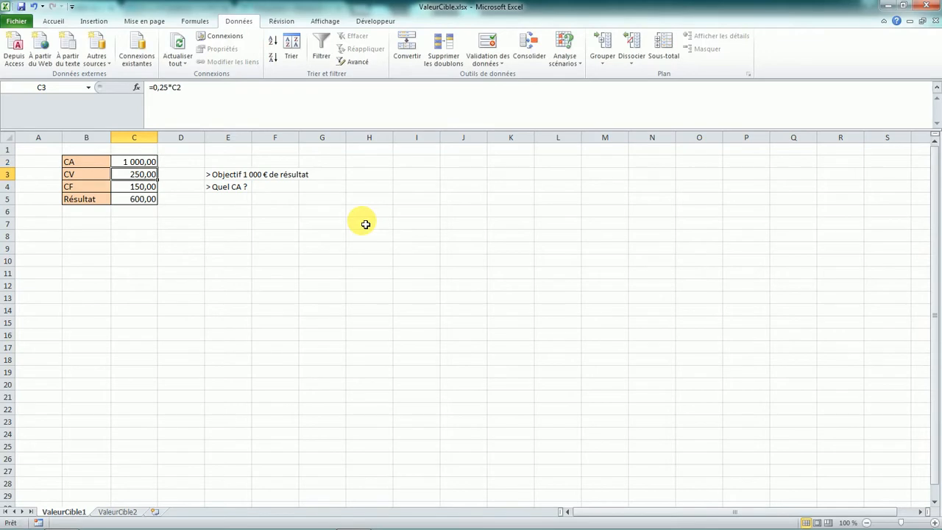
key("Up")
type("1 250")
key("Return")
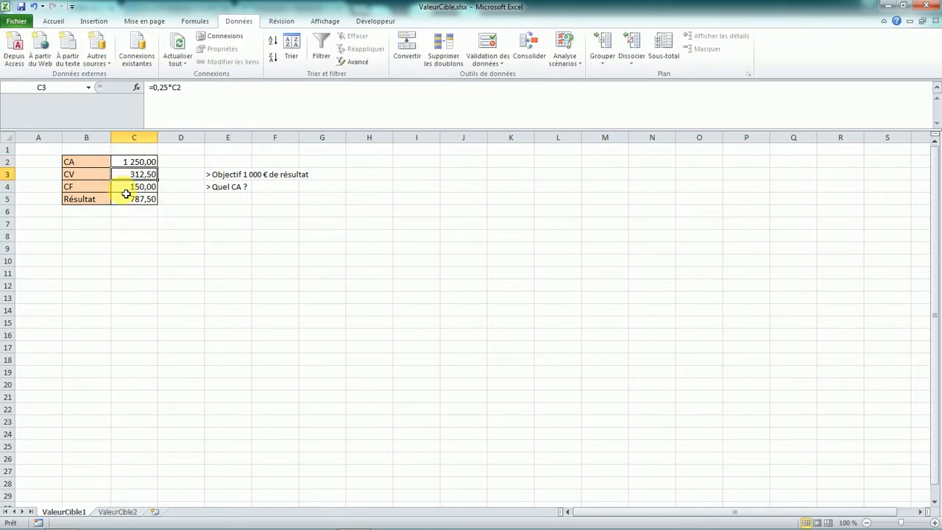
- Run Valeur cible setting Résultat cell C5 to 1000 by changing CA cell C2, then dismiss the solution
left_click_drag(150, 164, 152, 200)
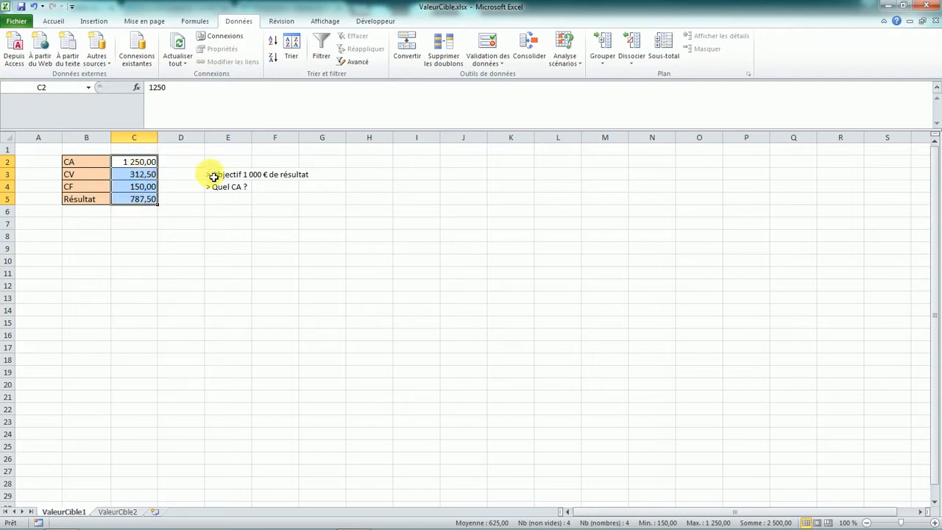
left_click(212, 211)
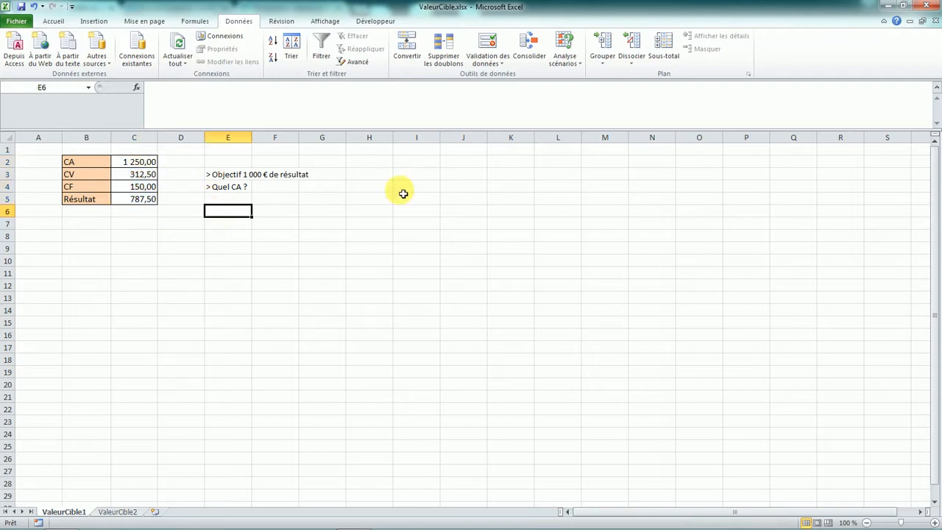
left_click(562, 66)
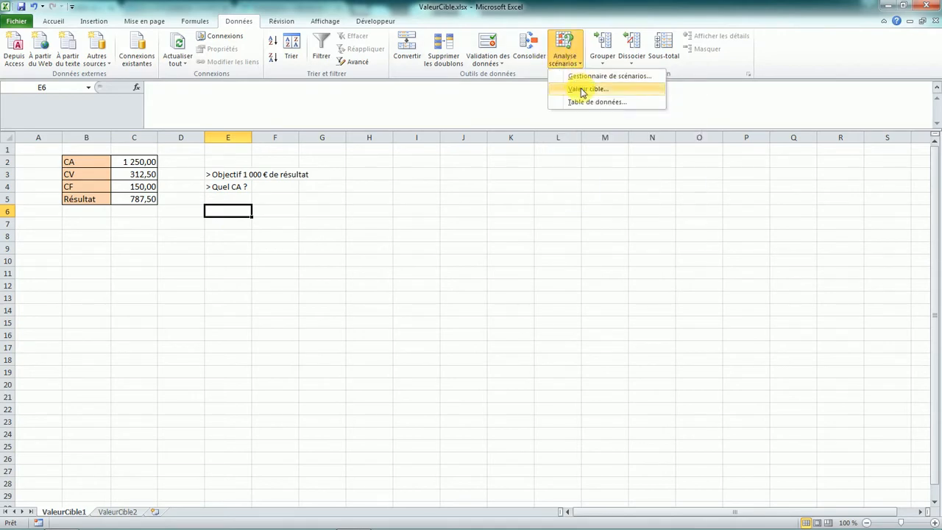
left_click(583, 90)
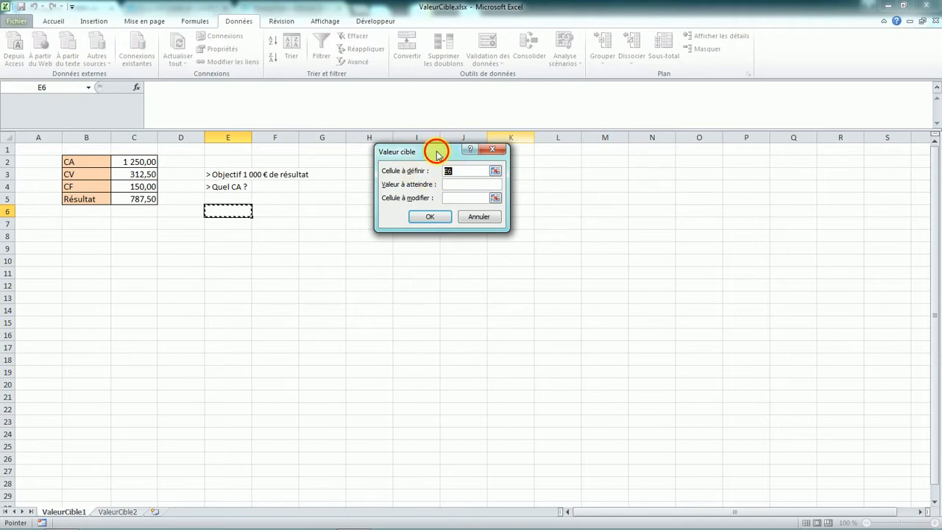
left_click_drag(437, 152, 405, 156)
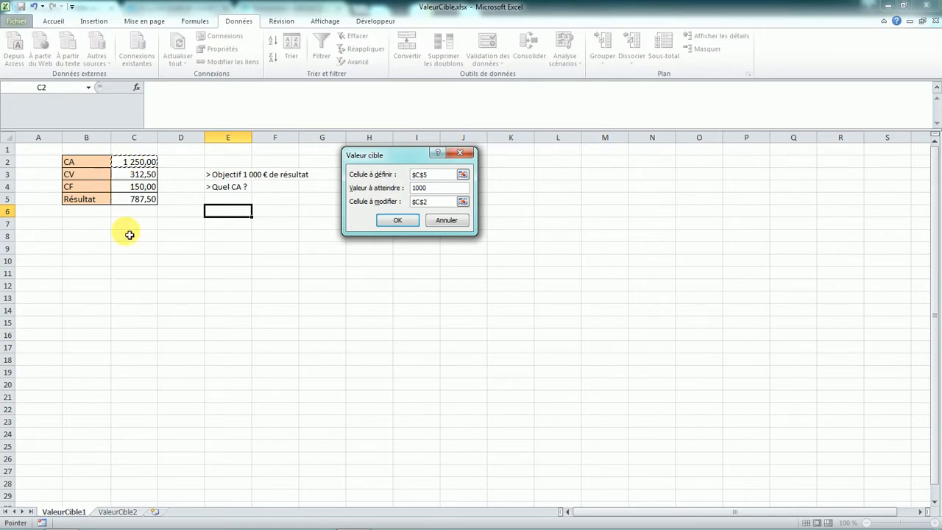
left_click(391, 222)
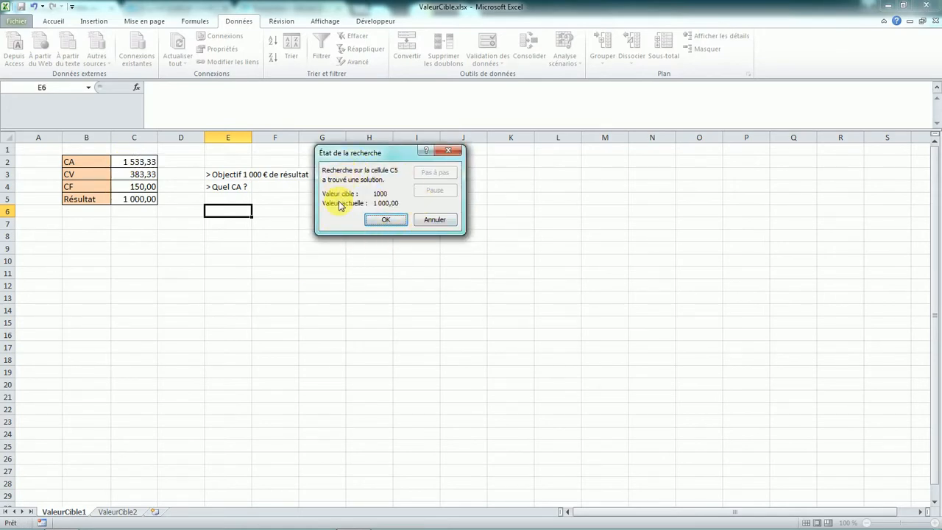
left_click_drag(386, 154, 360, 189)
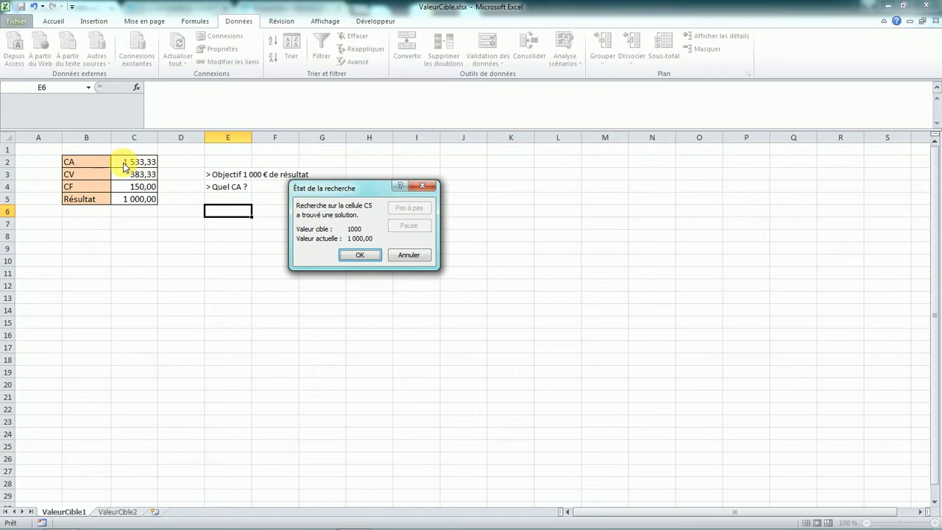
left_click(421, 191)
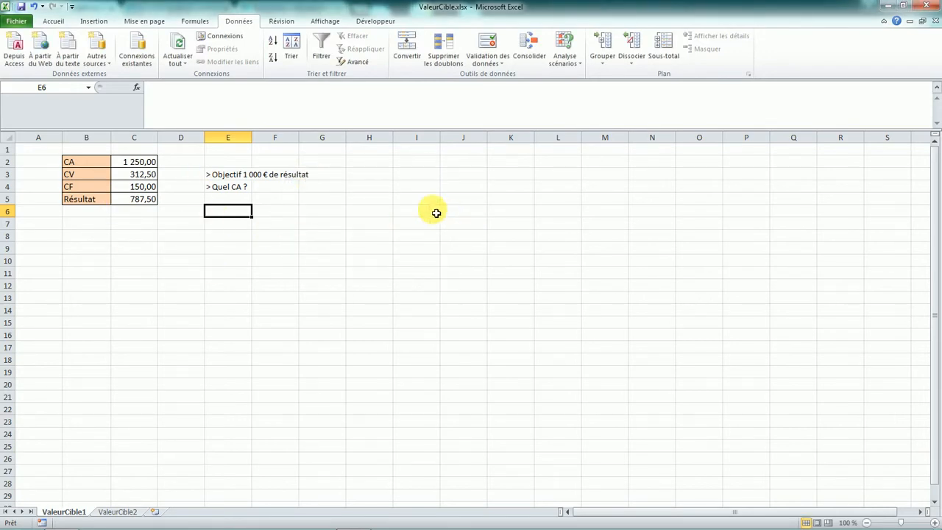
- Use Valeur cible to set cell C5 to 1000 by changing cell C2, and accept the solution
left_click(559, 59)
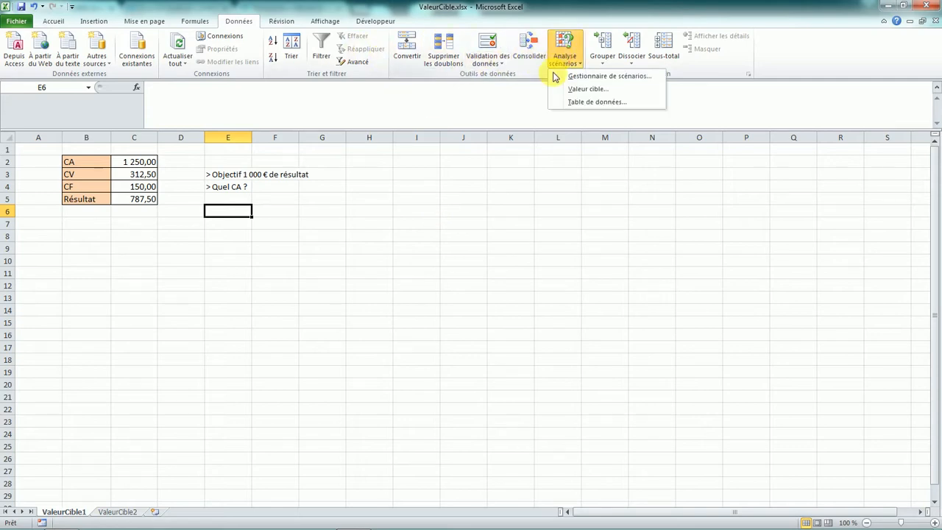
left_click(585, 89)
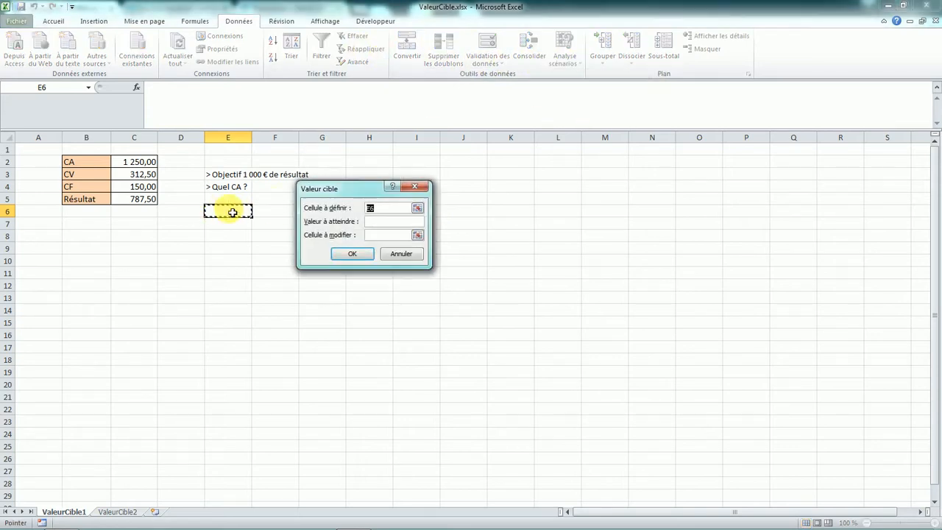
left_click(138, 200)
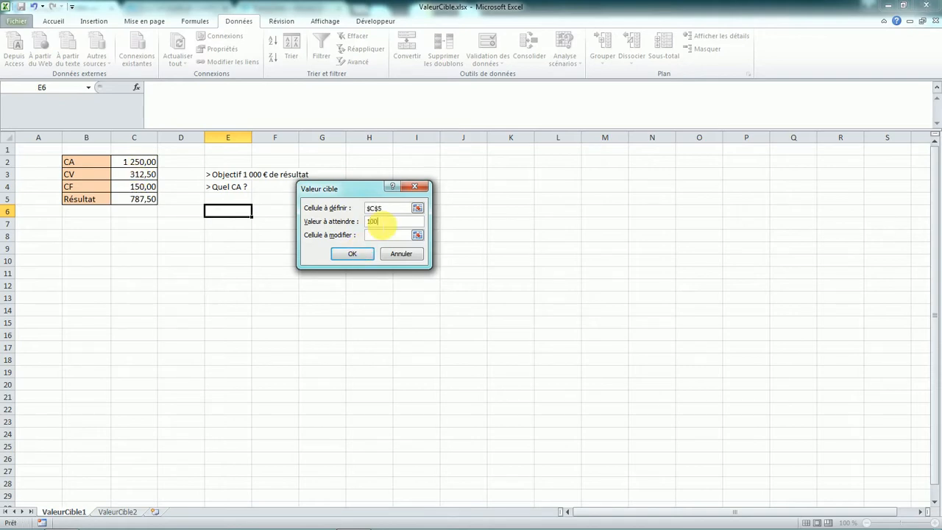
left_click(383, 235)
left_click(135, 161)
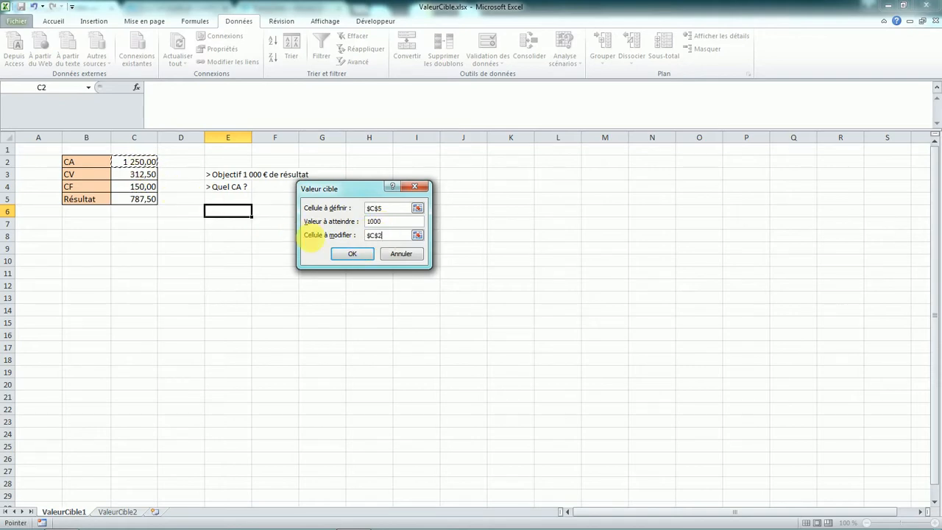
left_click(346, 254)
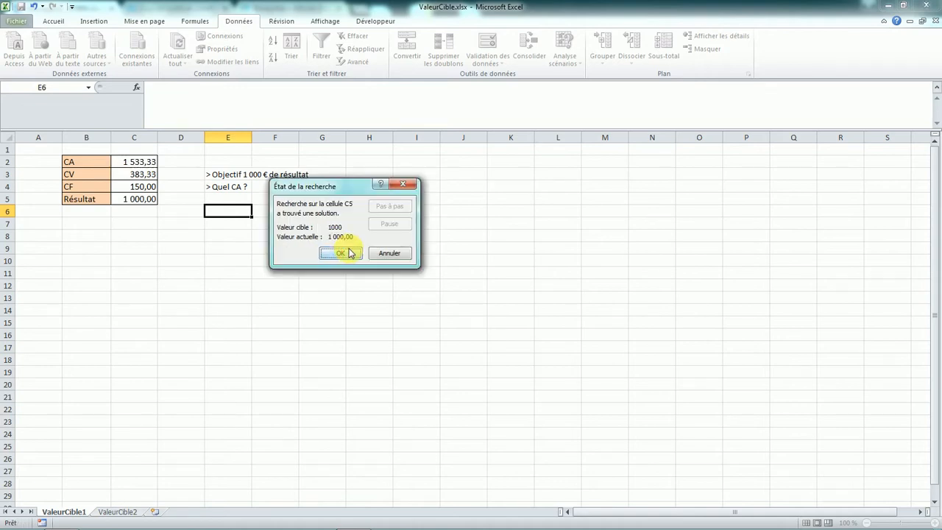
left_click(339, 253)
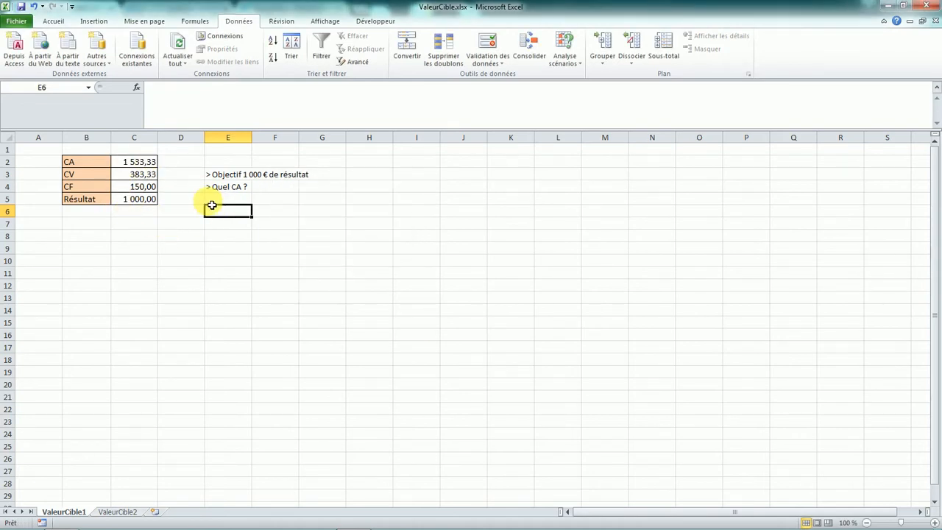
- Check the new CA and Résultat cells
left_click(139, 204)
left_click(140, 161)
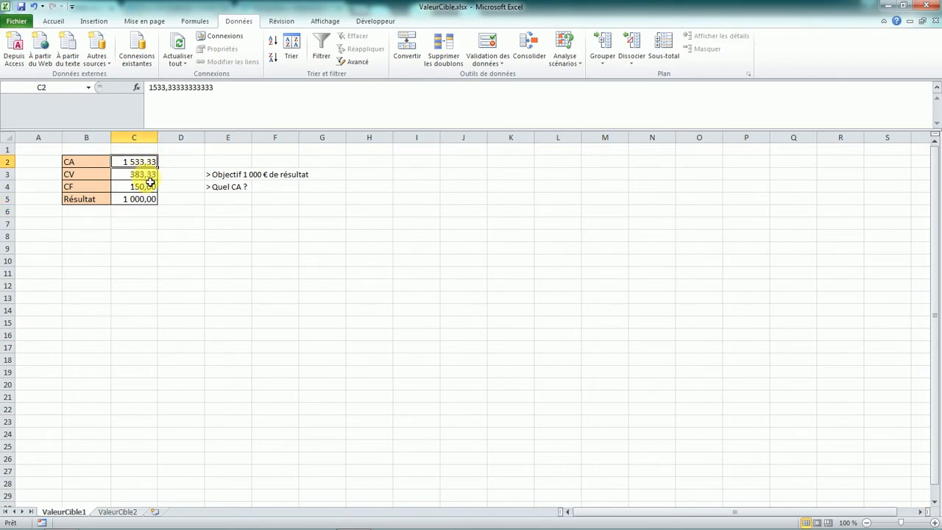
left_click(203, 221)
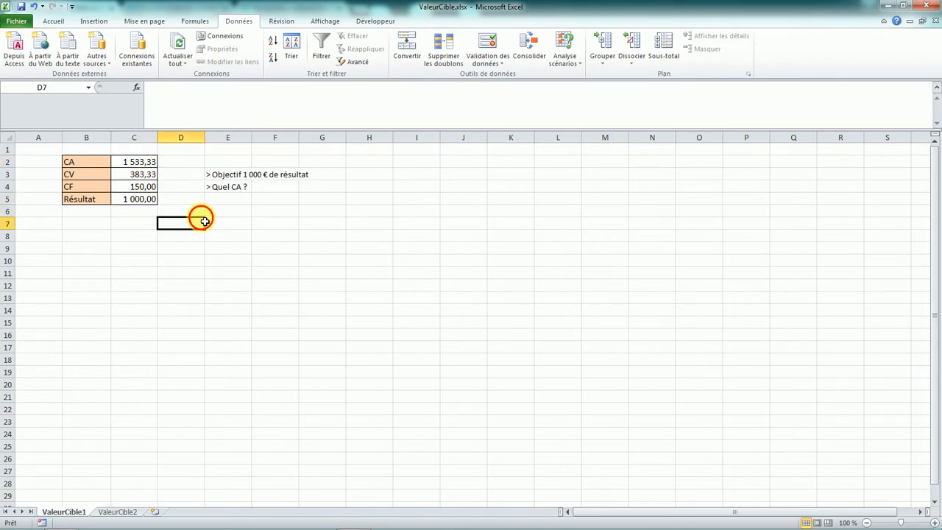
- Switch to the ValeurCible2 sheet and inspect the formulas of the fee and Bénéfice cells
left_click(117, 511)
left_click(119, 234)
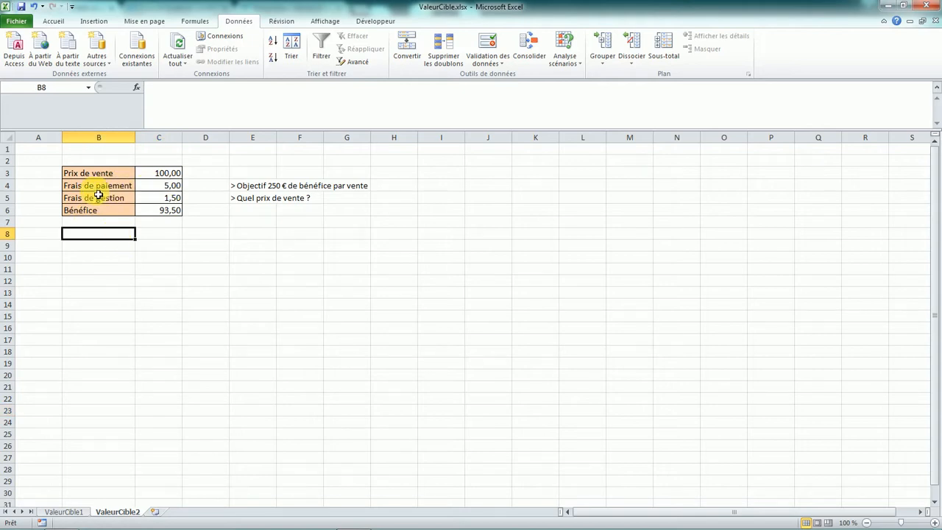
left_click(164, 187)
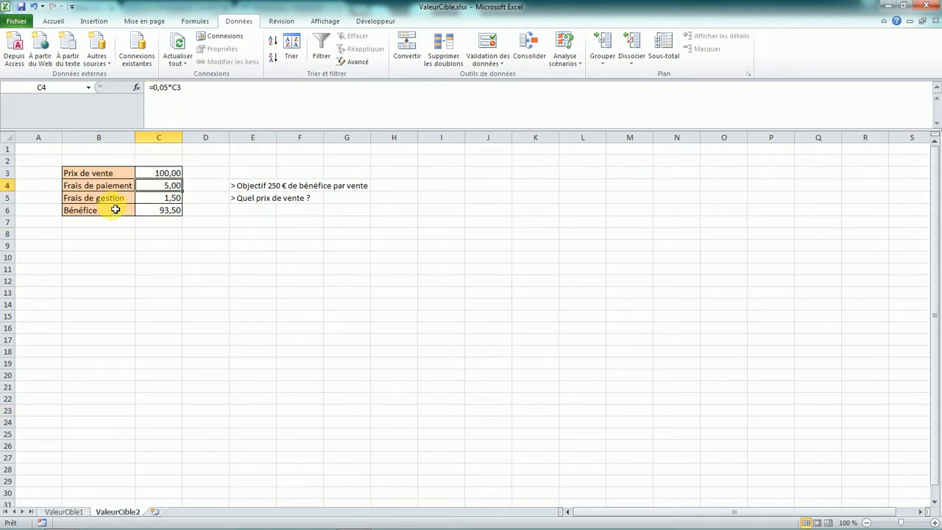
left_click(158, 197)
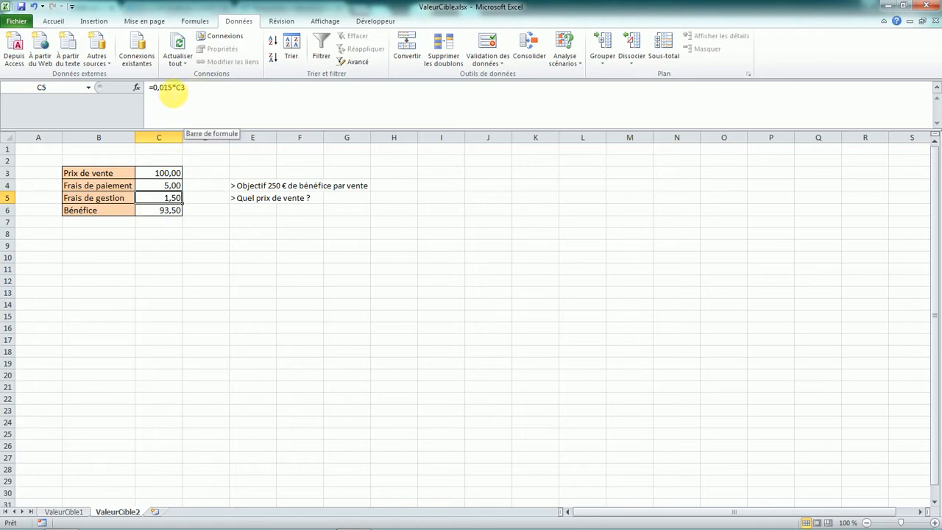
left_click(174, 188)
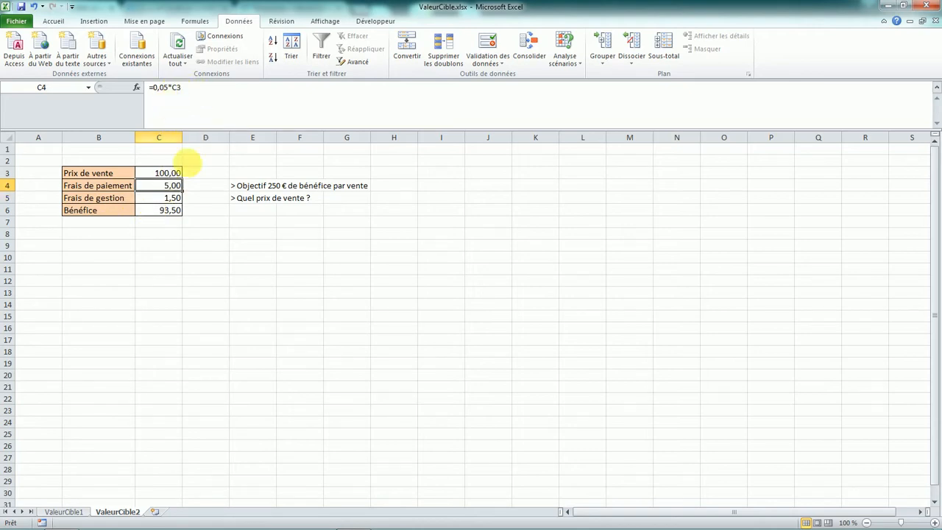
left_click(178, 200)
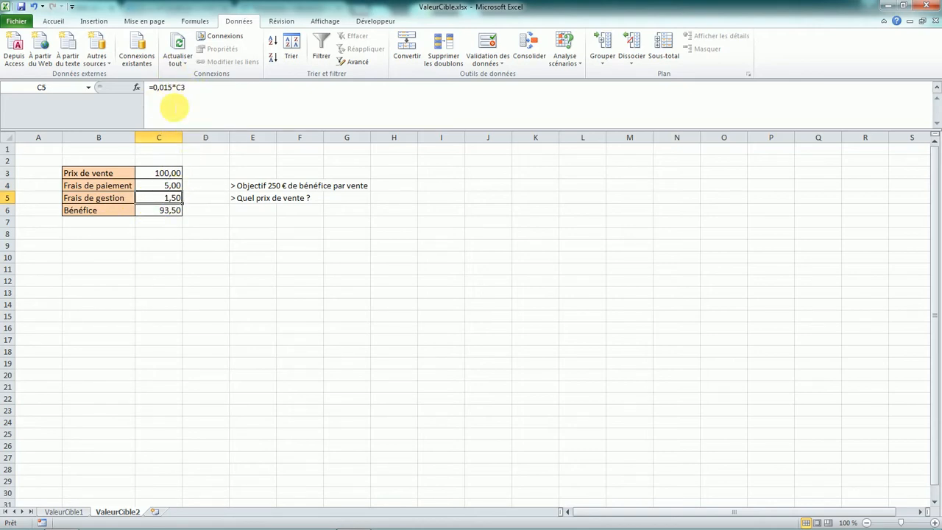
left_click(169, 211)
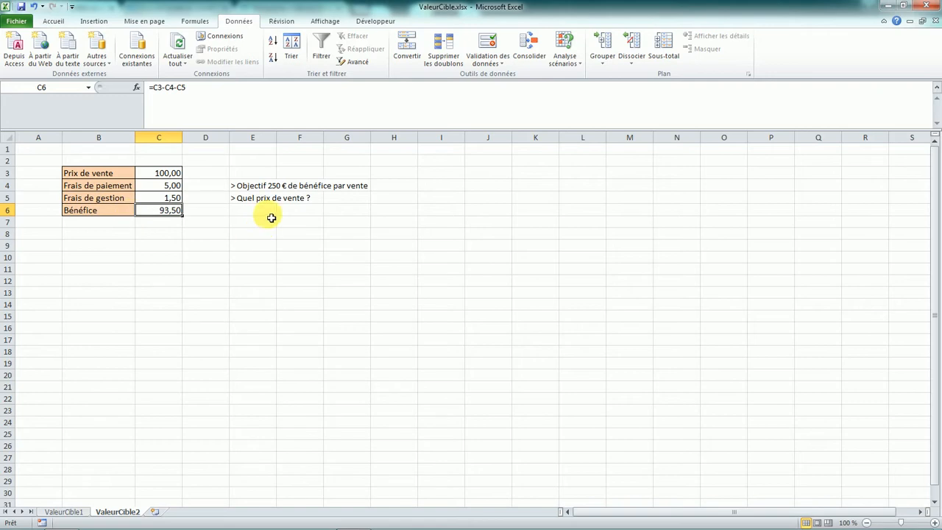
left_click(241, 215)
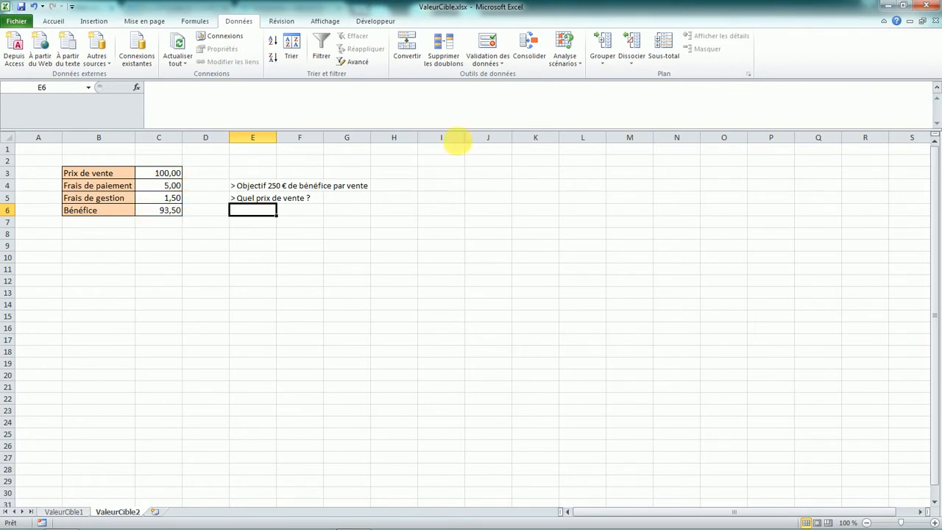
- Enter 250 as the Prix de vente in cell C3
left_click(332, 246)
left_click(159, 173)
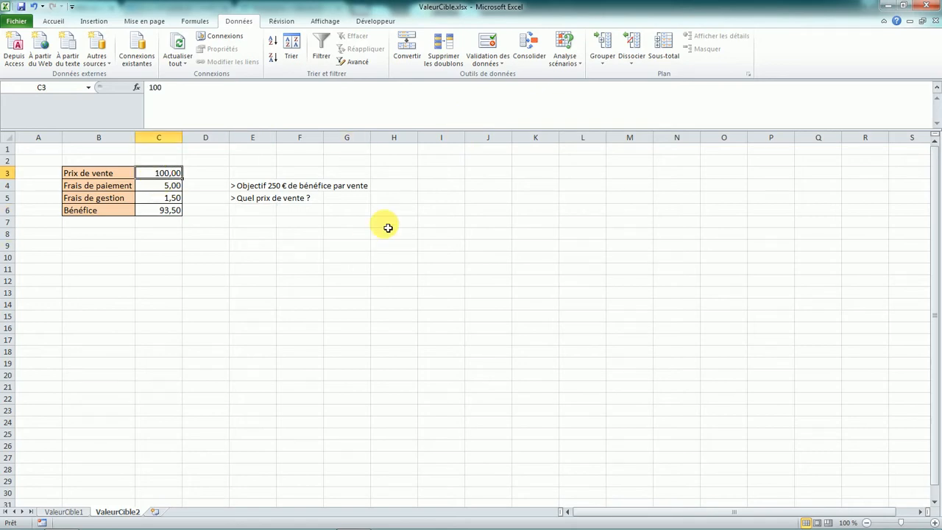
type("250")
key("Return")
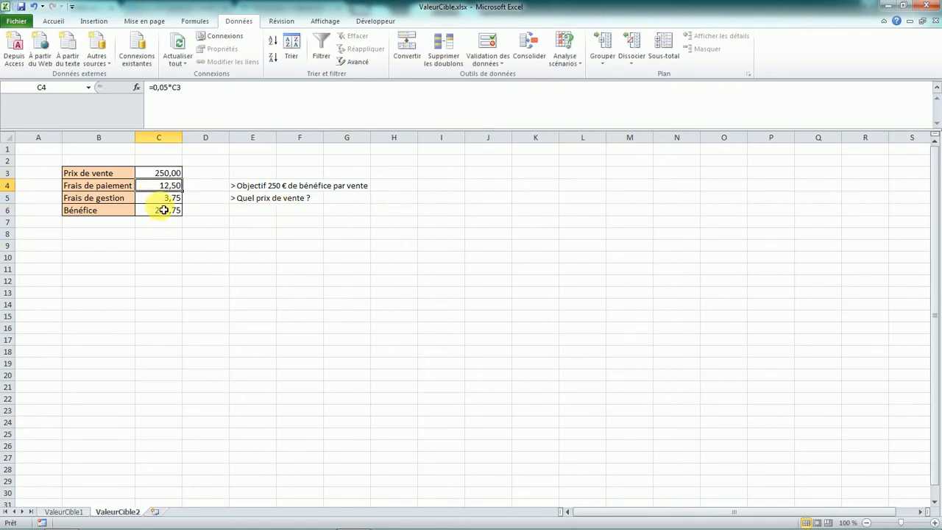
- Set the Prix de vente in cell C3 to 350
left_click(171, 173)
type("350")
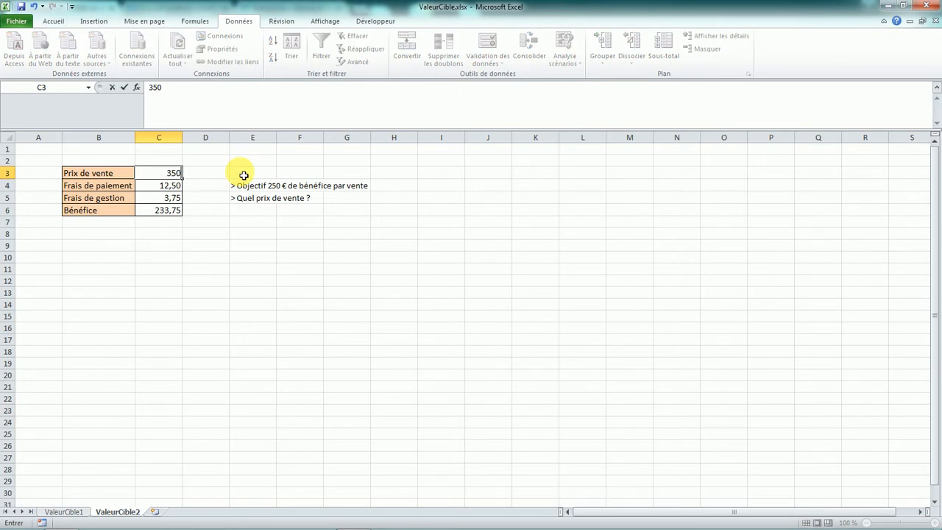
key("Return")
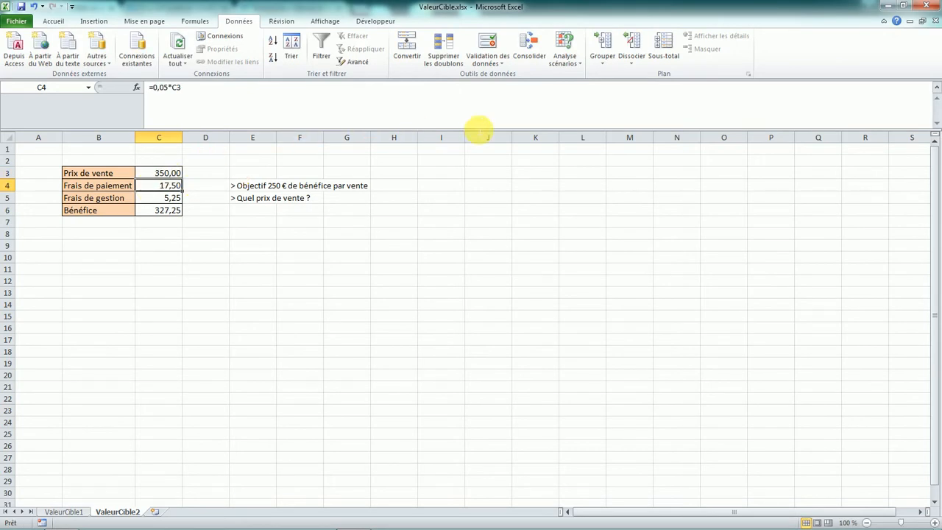
- Run Valeur cible to make the Bénéfice cell C6 reach 250 by changing the Prix de vente cell C3
left_click(564, 60)
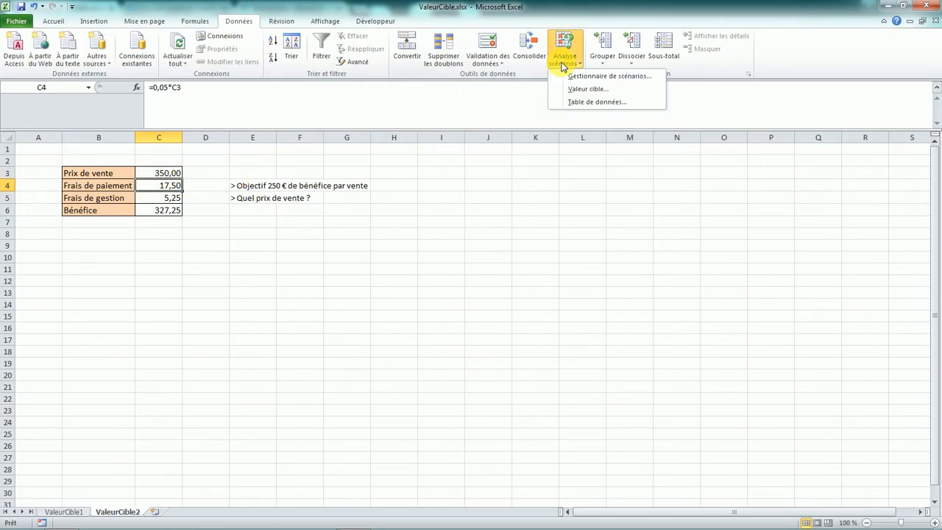
left_click(591, 90)
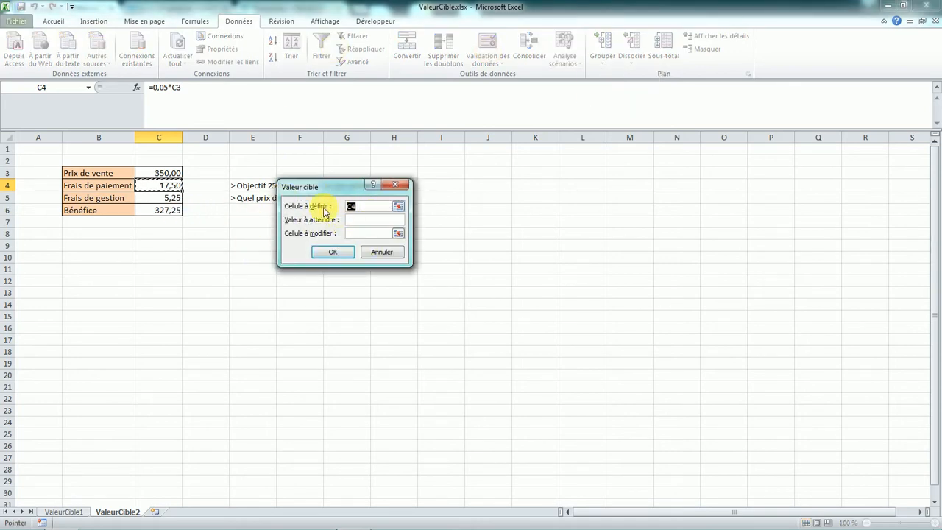
left_click(171, 215)
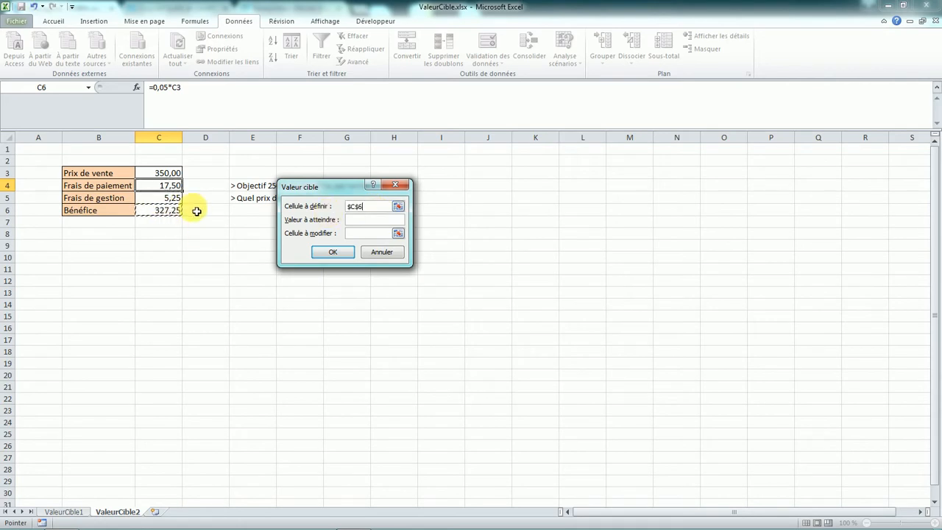
left_click_drag(318, 186, 295, 228)
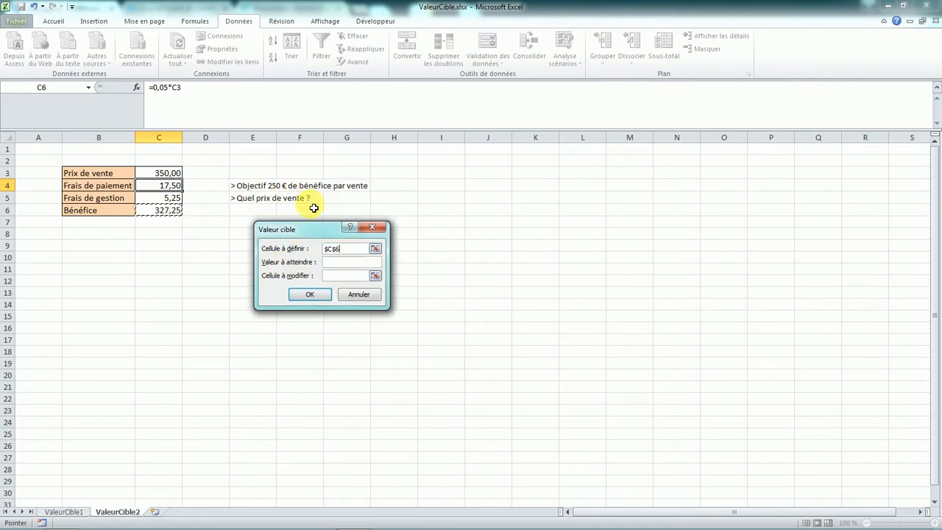
left_click(335, 262)
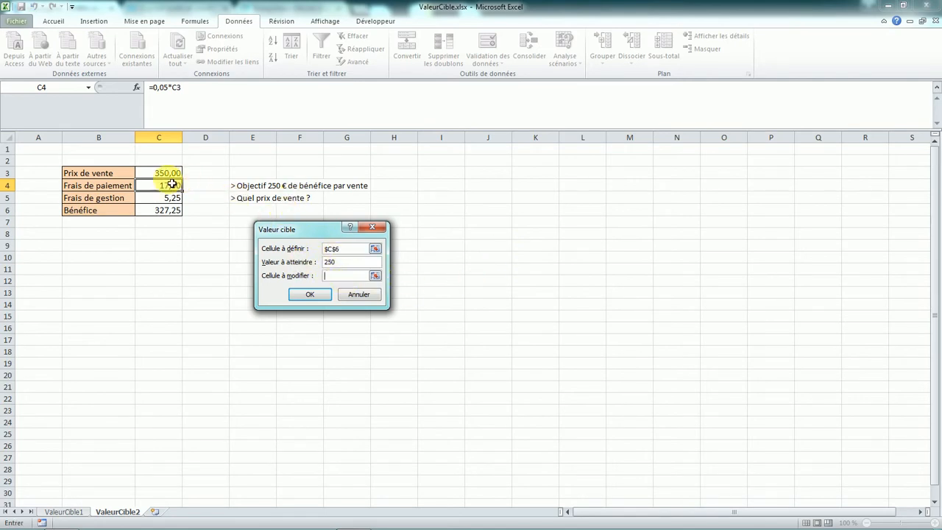
left_click(318, 295)
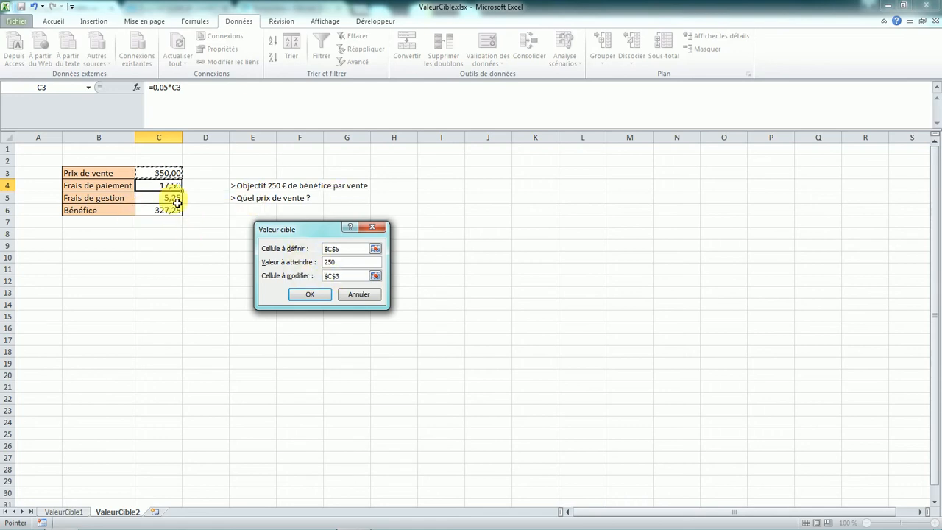
left_click(315, 295)
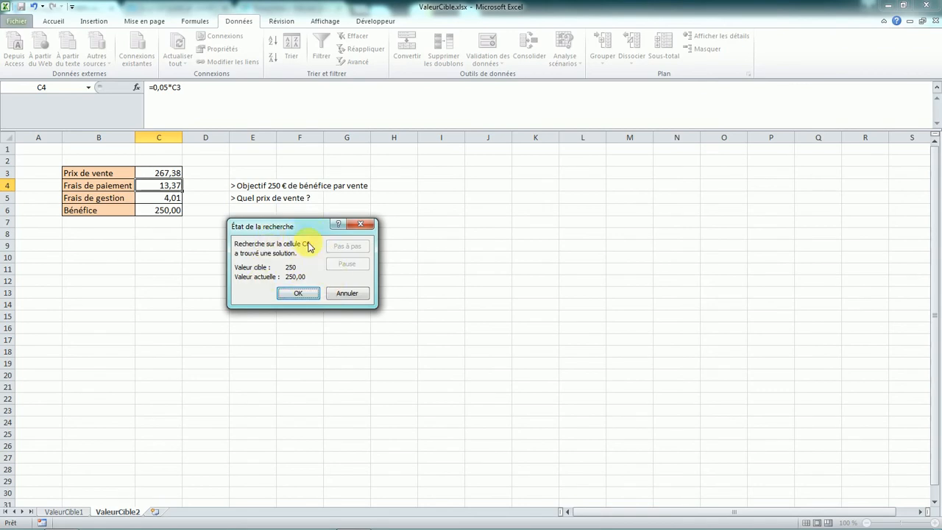
left_click(295, 294)
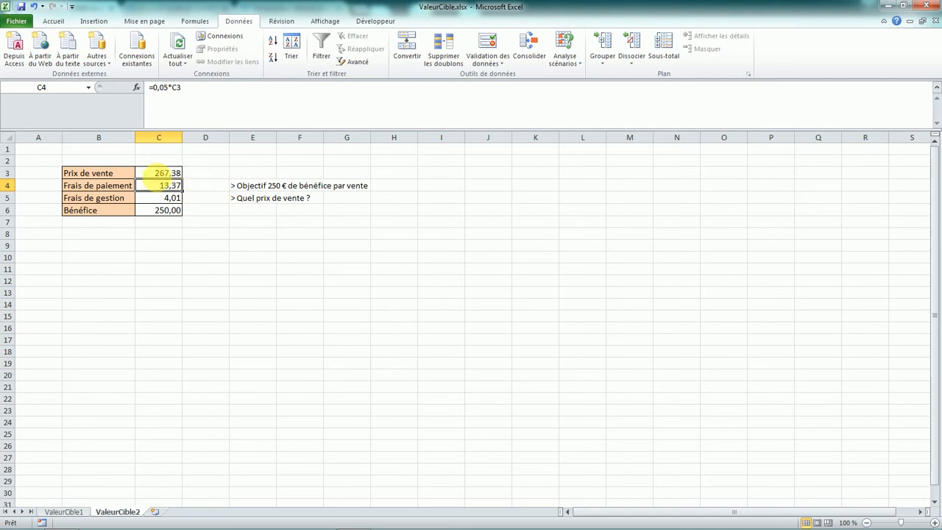
left_click(169, 175)
left_click(210, 223)
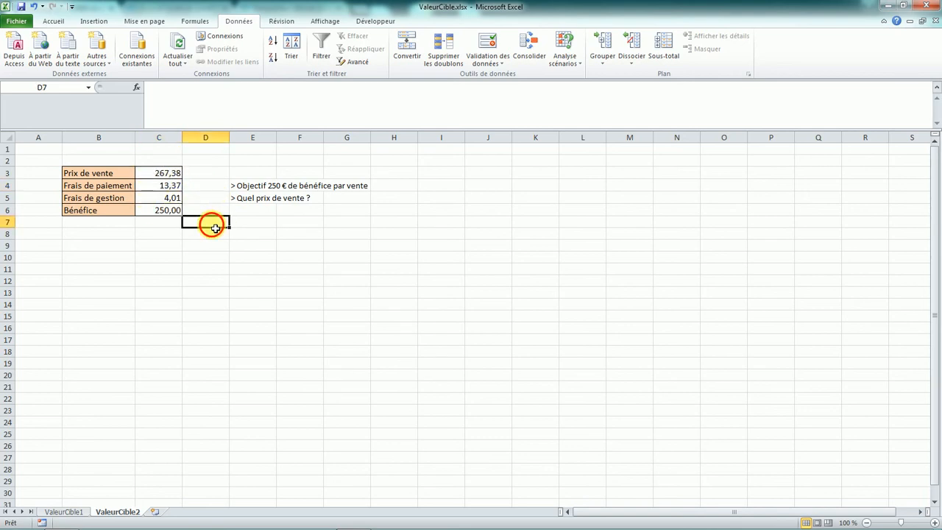